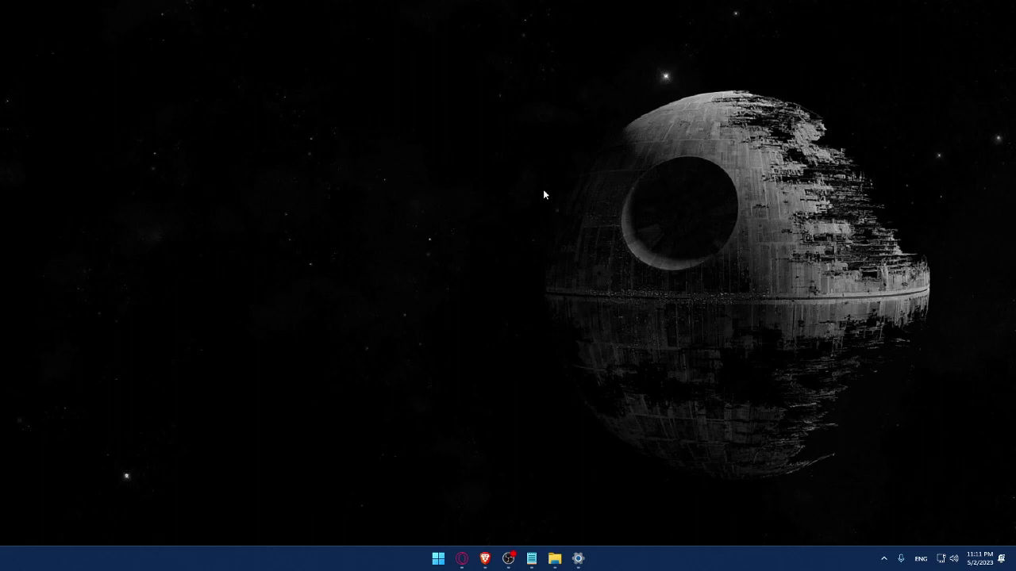
# Launch Brave and load the wix.com homepage
pyautogui.click(485, 559)
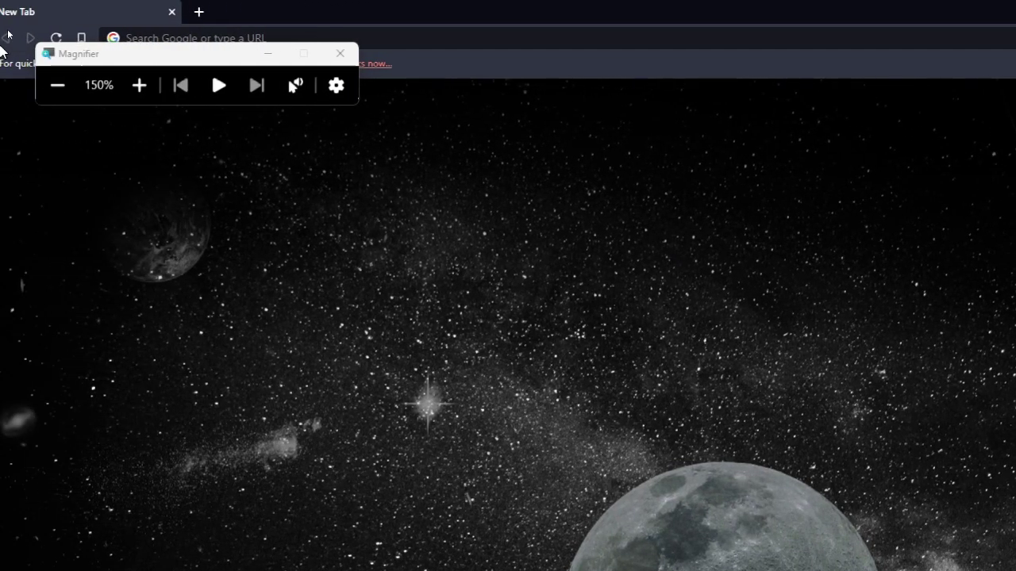
pyautogui.moveTo(190, 59); pyautogui.dragTo(133, 315)
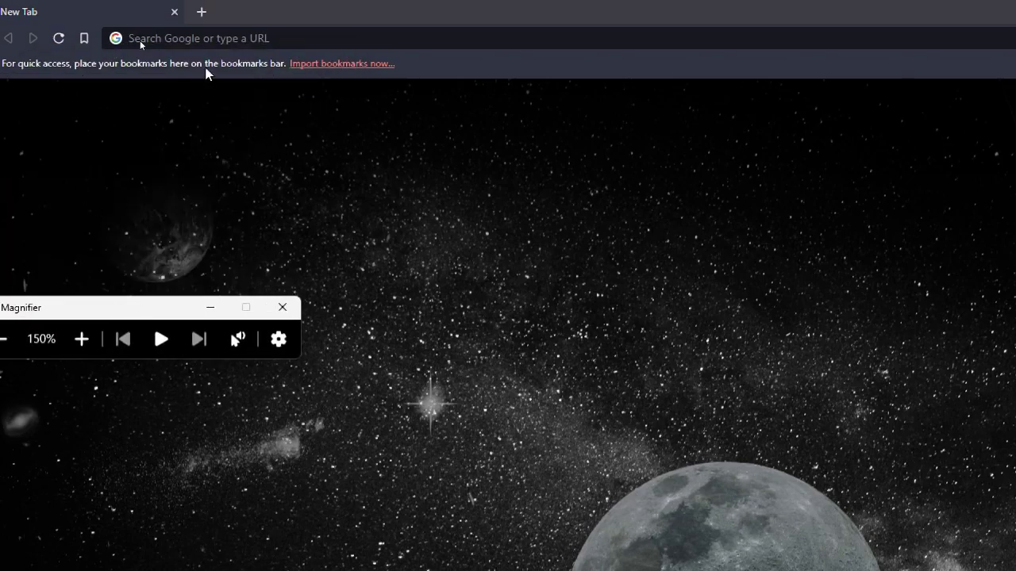
pyautogui.click(210, 40)
pyautogui.write('wix')
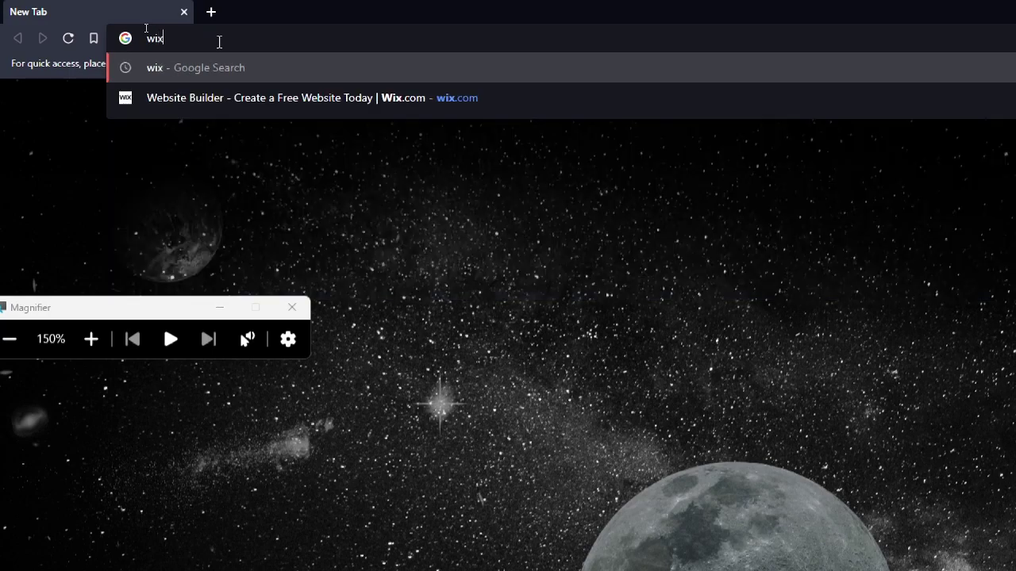
pyautogui.write('.com')
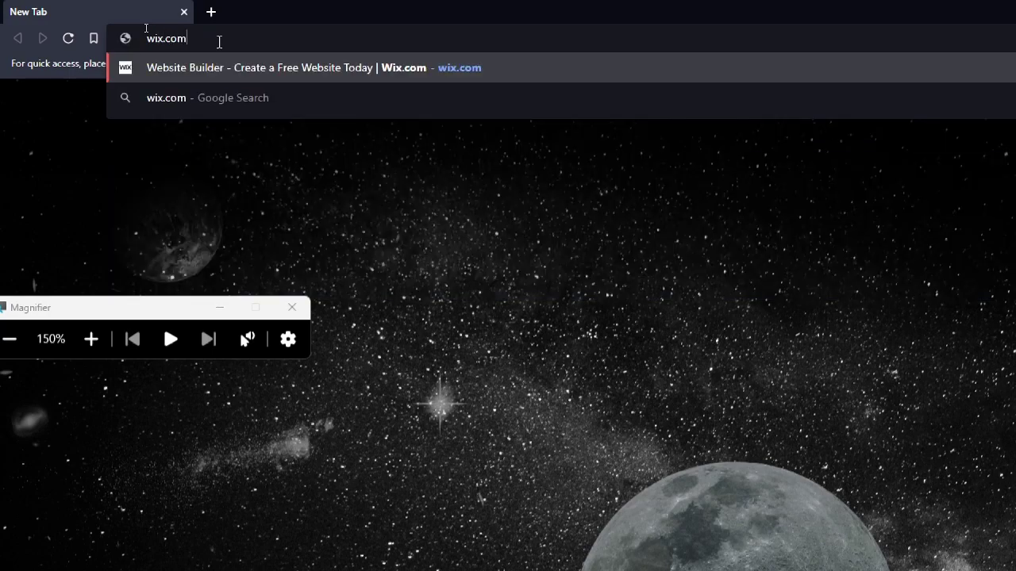
pyautogui.press('Return')
# Close the magnifier, go to the Wix Log In page and focus its Email field
pyautogui.press('super+minus')
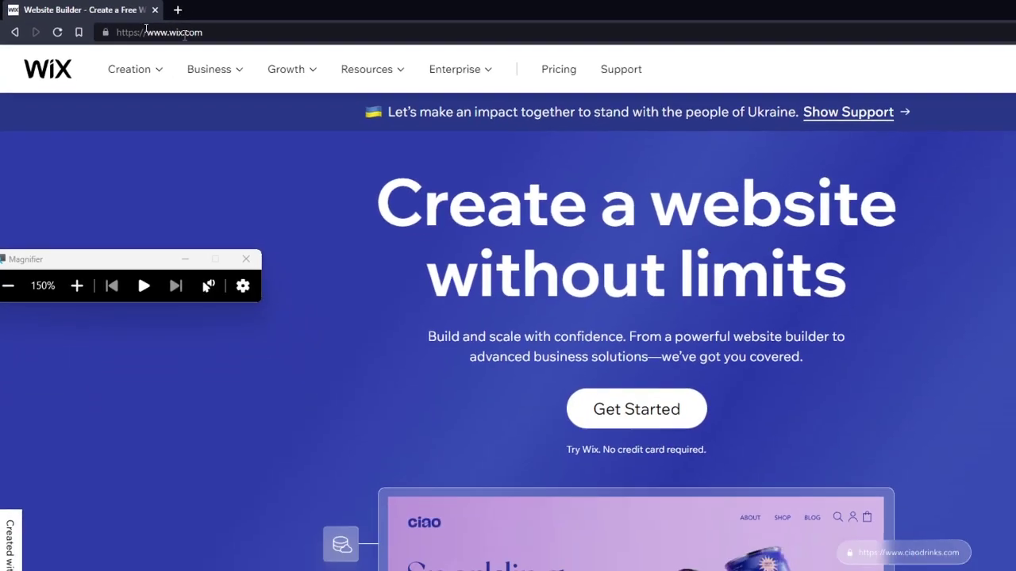
pyautogui.click(199, 204)
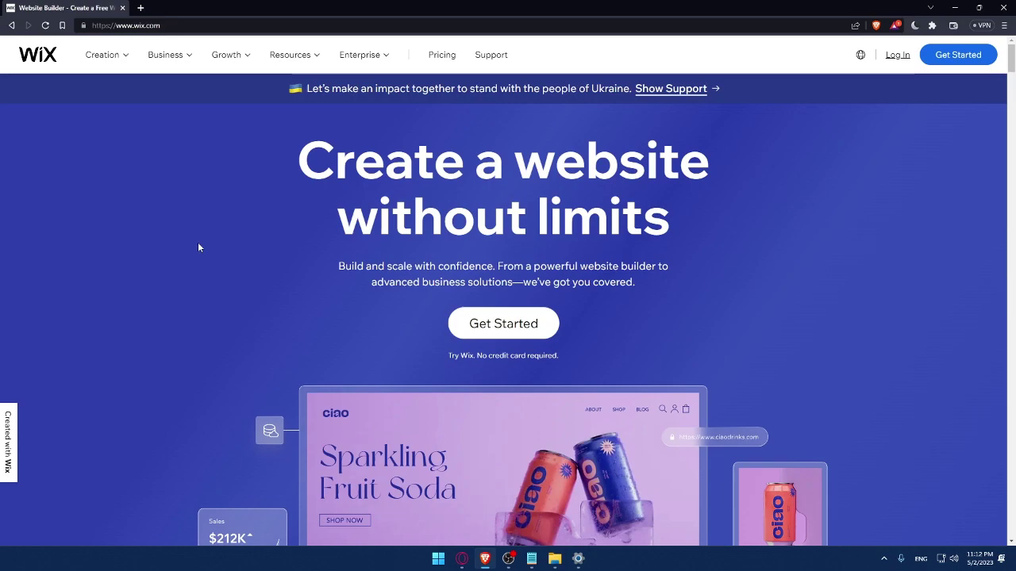
pyautogui.click(897, 56)
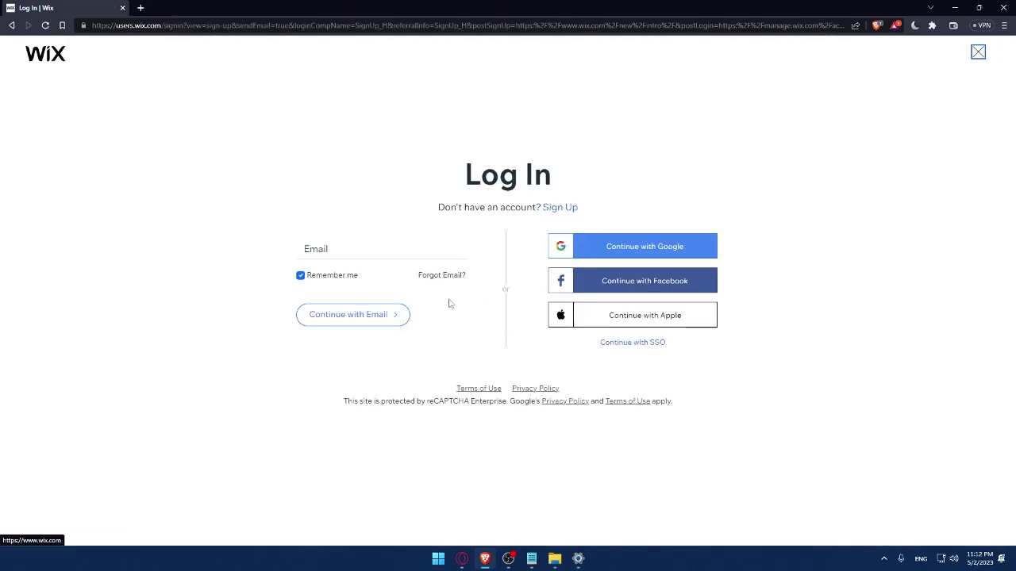
pyautogui.click(292, 254)
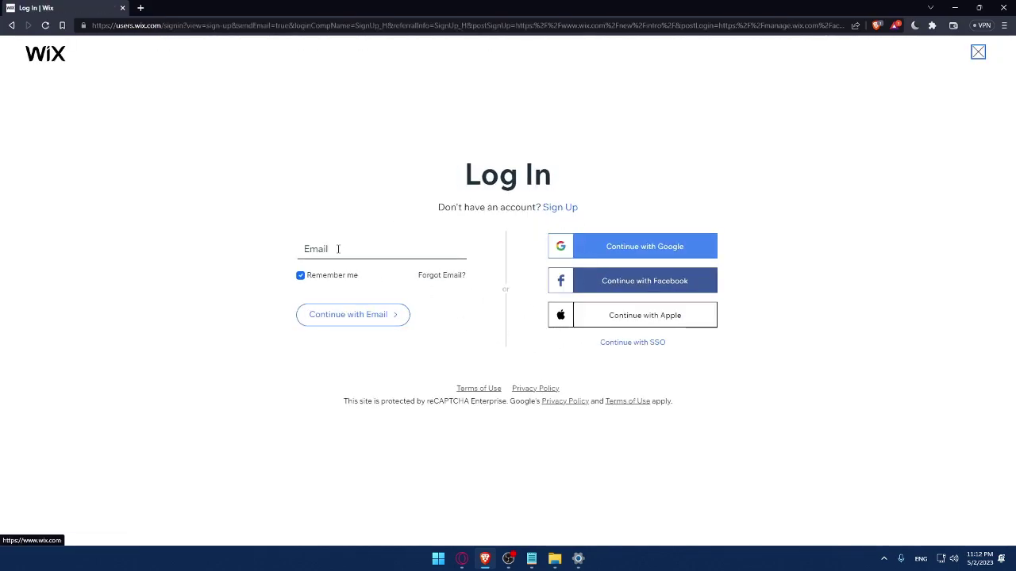
pyautogui.click(232, 231)
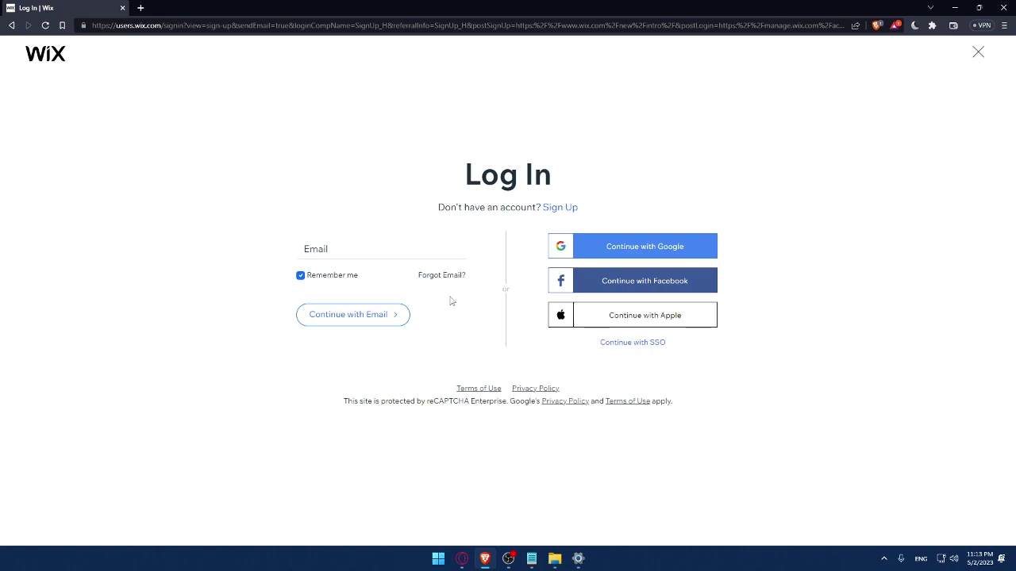
pyautogui.rightClick(481, 389)
pyautogui.click(524, 399)
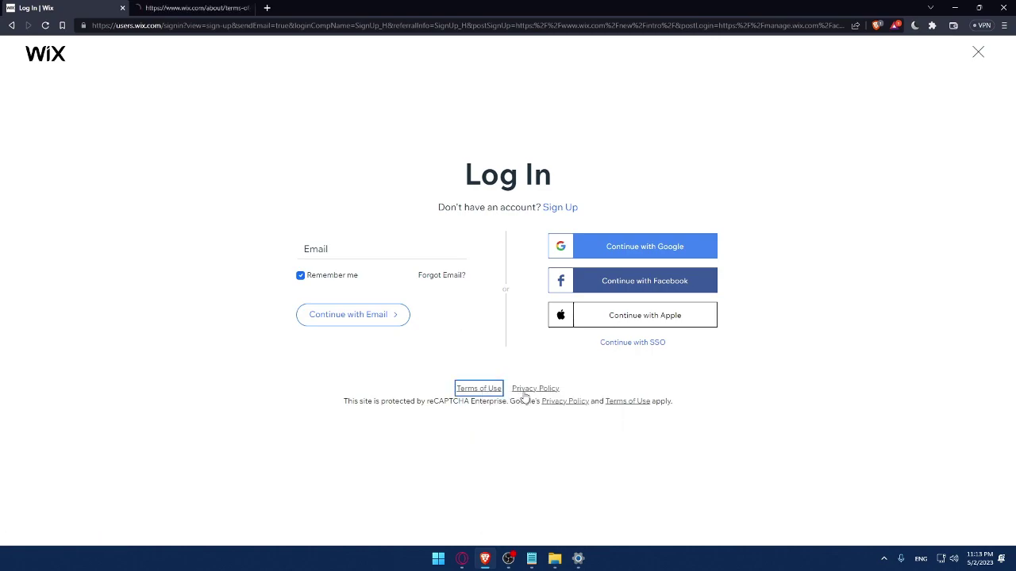
pyautogui.rightClick(533, 388)
pyautogui.click(547, 401)
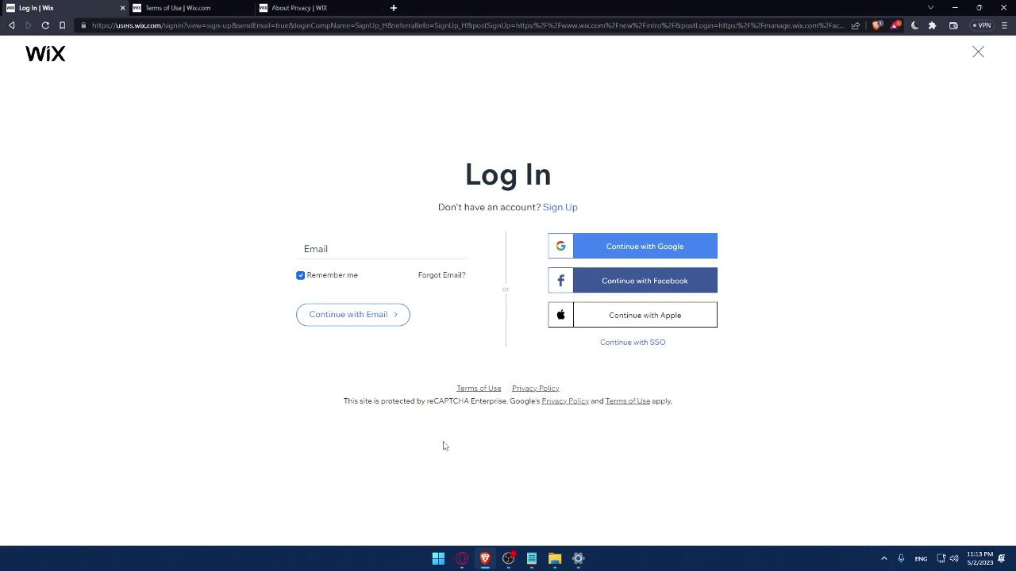
pyautogui.click(192, 8)
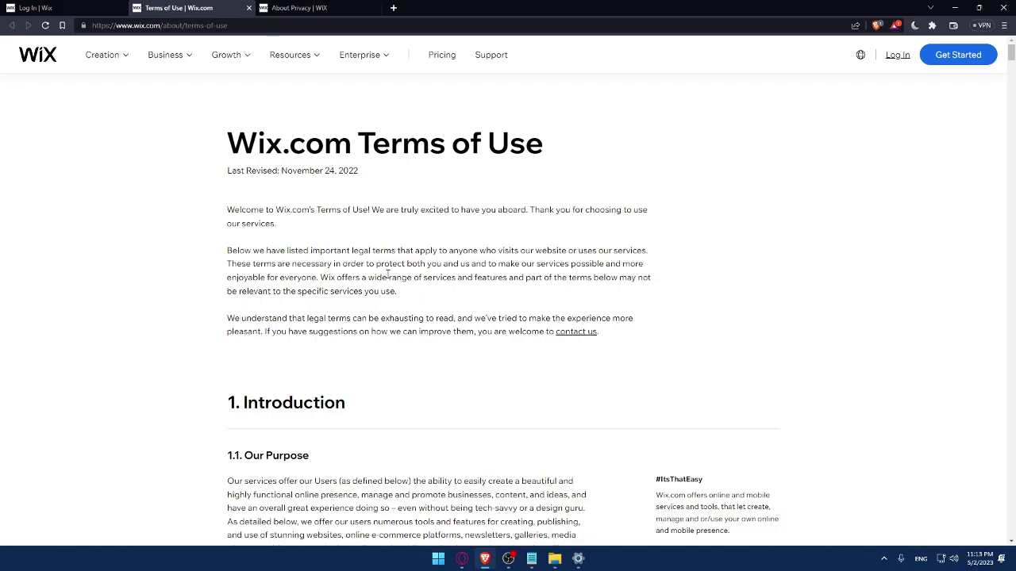
pyautogui.scroll(-15, 385, 272)
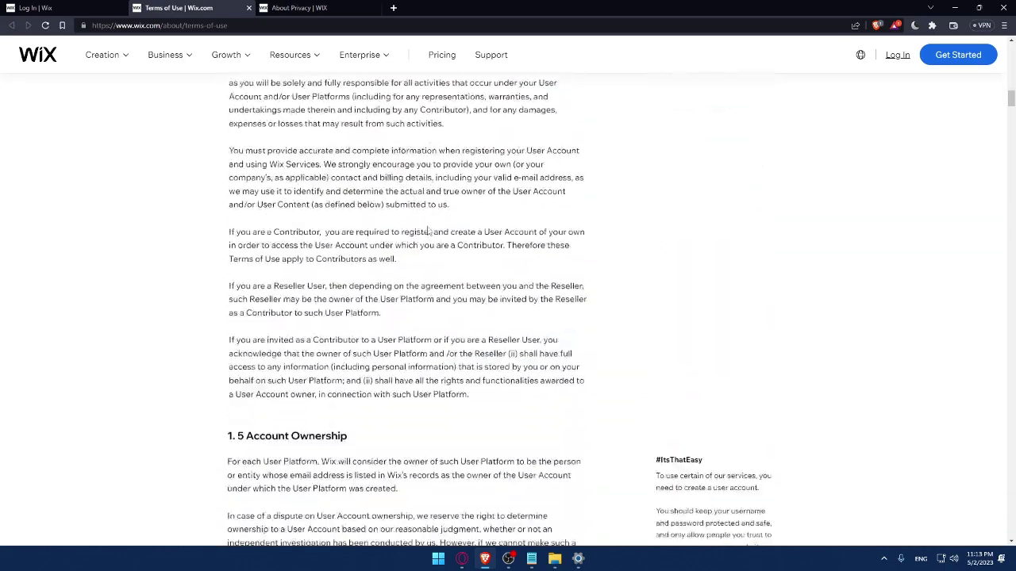
pyautogui.scroll(-20, 427, 236)
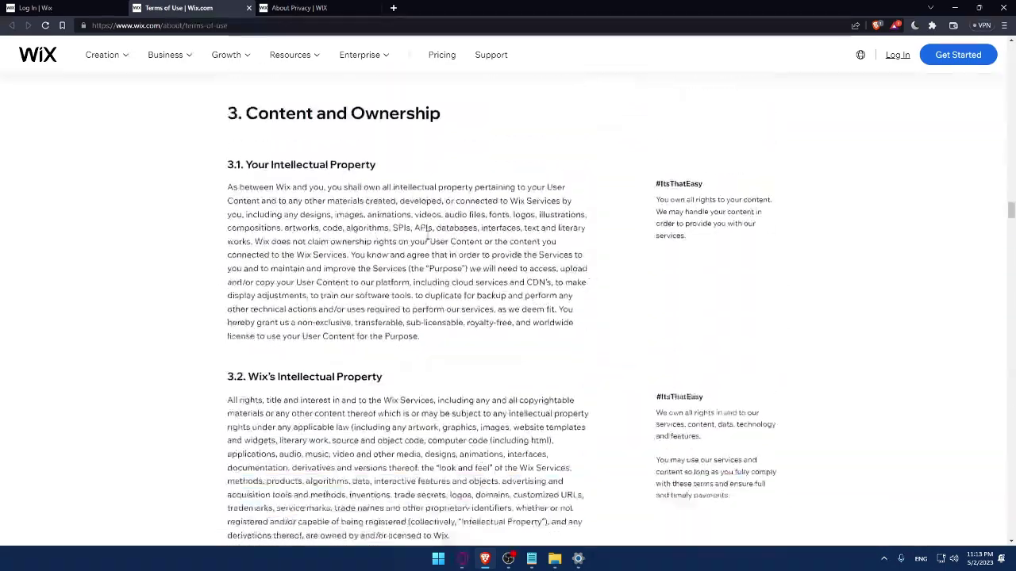
pyautogui.click(248, 8)
pyautogui.scroll(-12, 317, 178)
pyautogui.scroll(-20, 318, 179)
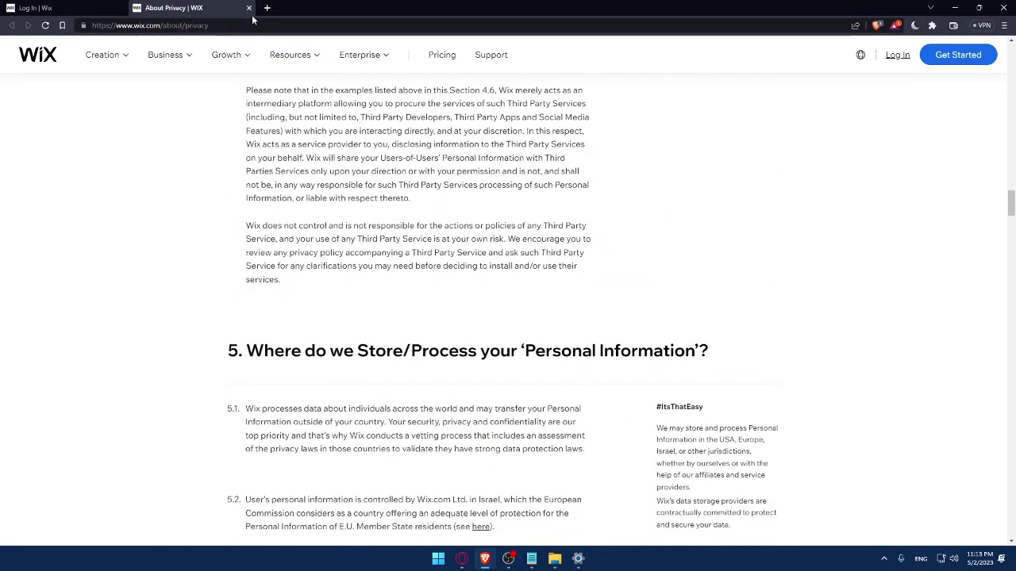
pyautogui.click(248, 7)
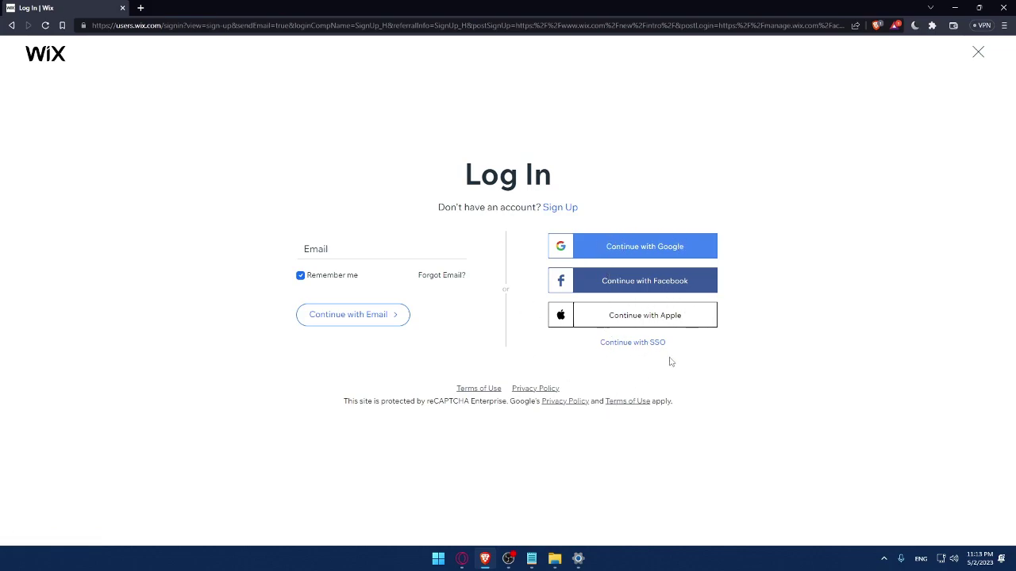
# Switch from the Log In form to the Sign Up form via the 'Don't have an account?' link
pyautogui.click(561, 209)
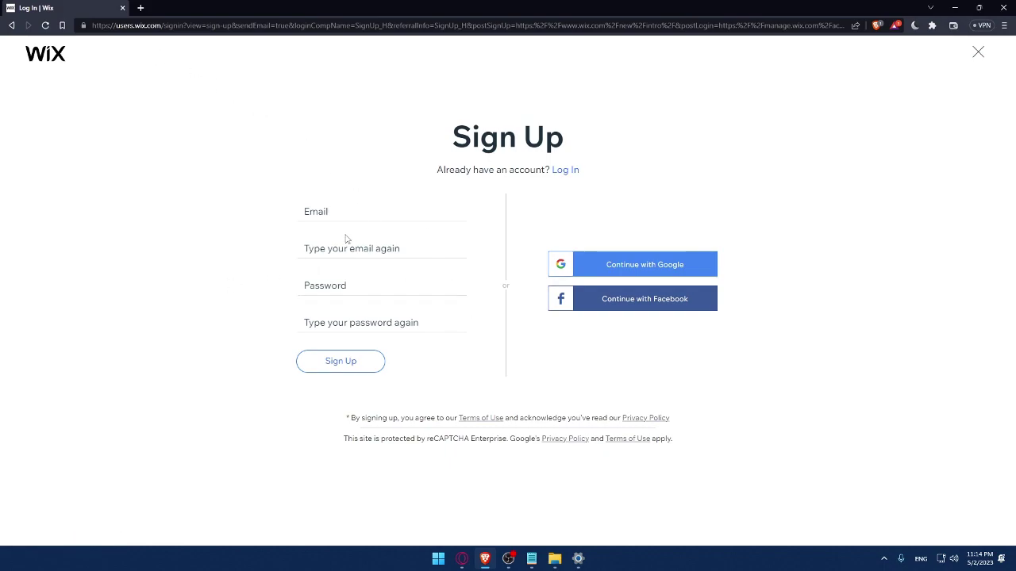
# Fill in the account e-mail address, a password and the password confirmation
pyautogui.click(344, 214)
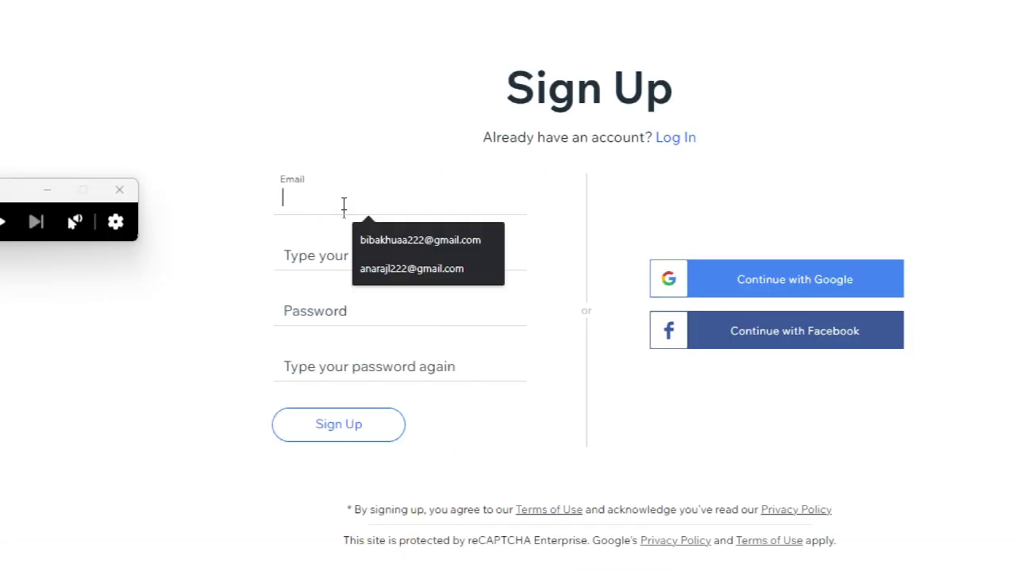
pyautogui.click(376, 232)
pyautogui.click(405, 258)
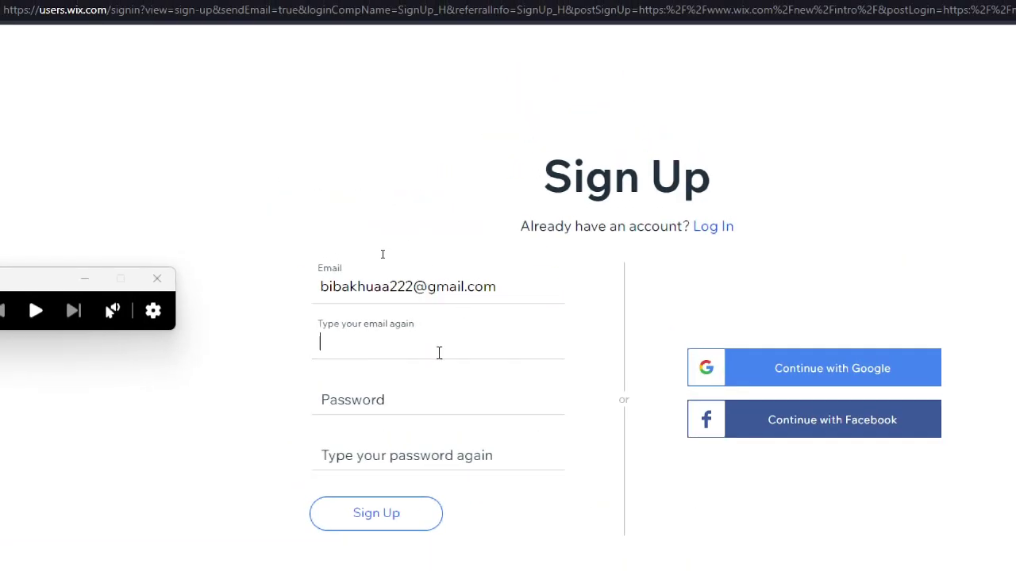
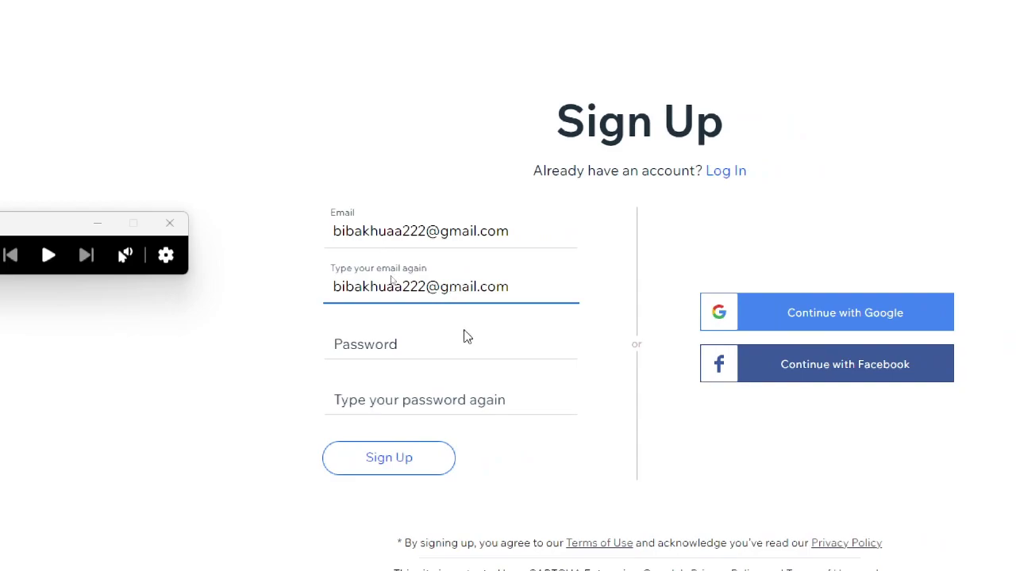
pyautogui.click(465, 335)
pyautogui.write('**********')
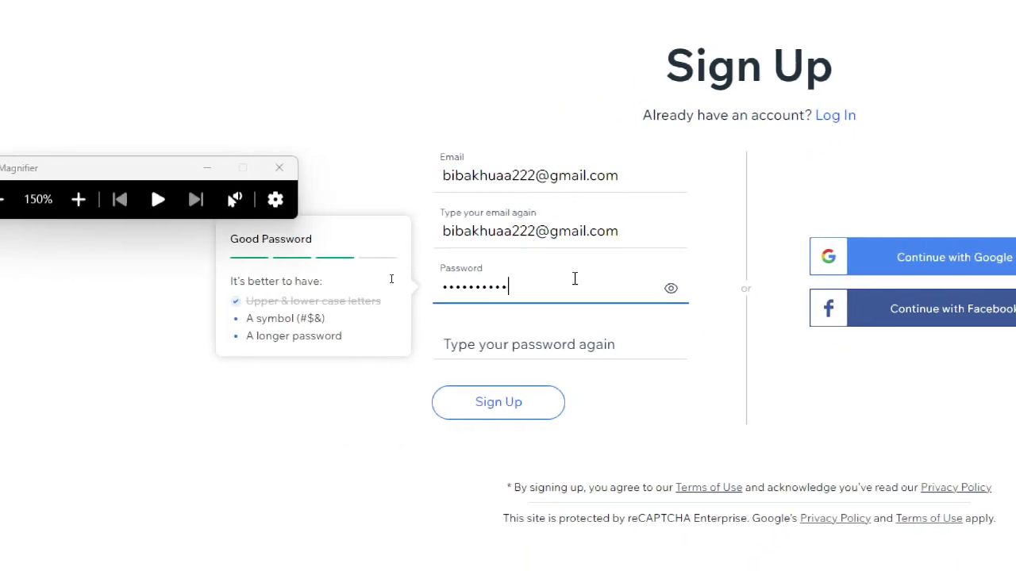
pyautogui.click(544, 347)
pyautogui.write('***********')
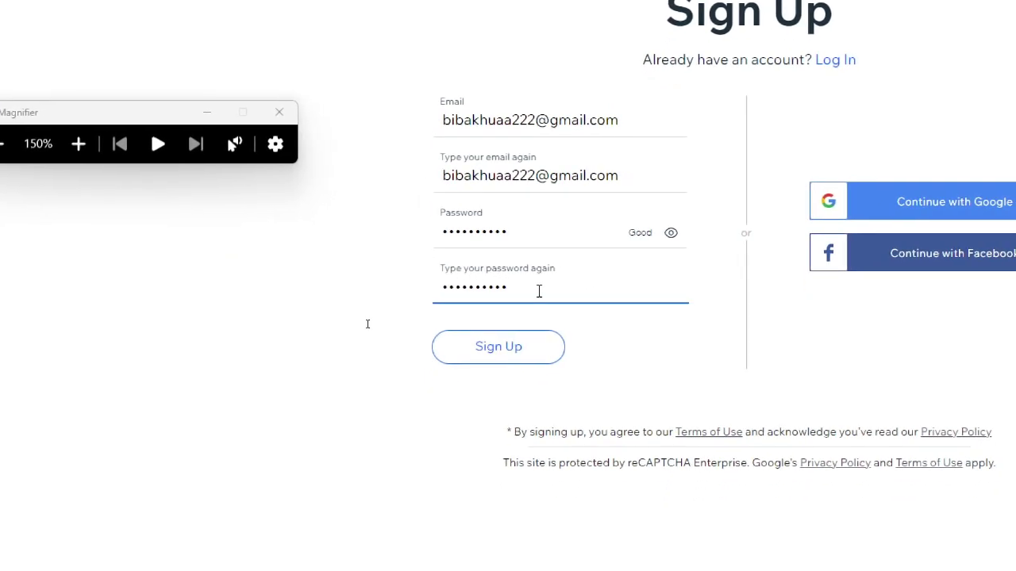
# Zoom the page out and sign up with Continue with Google, choosing the Google account
pyautogui.hotkey('ctrl', '-')
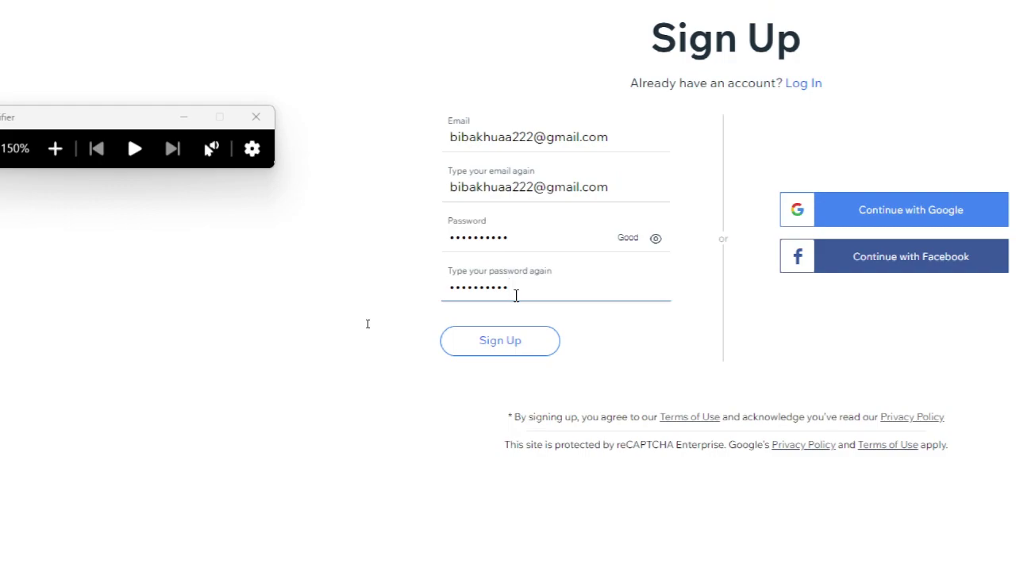
pyautogui.press('super+minus')
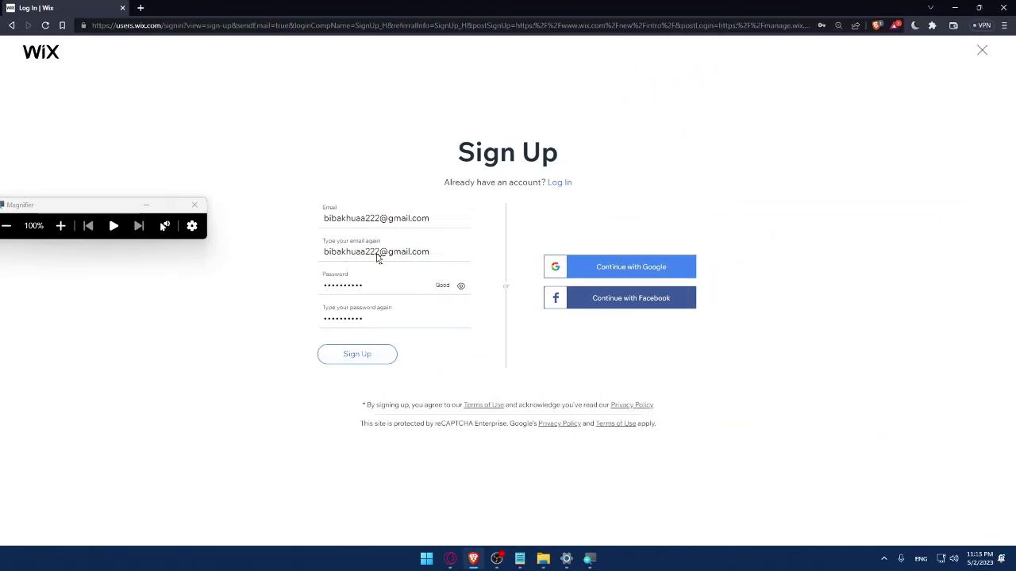
pyautogui.click(631, 274)
pyautogui.click(428, 322)
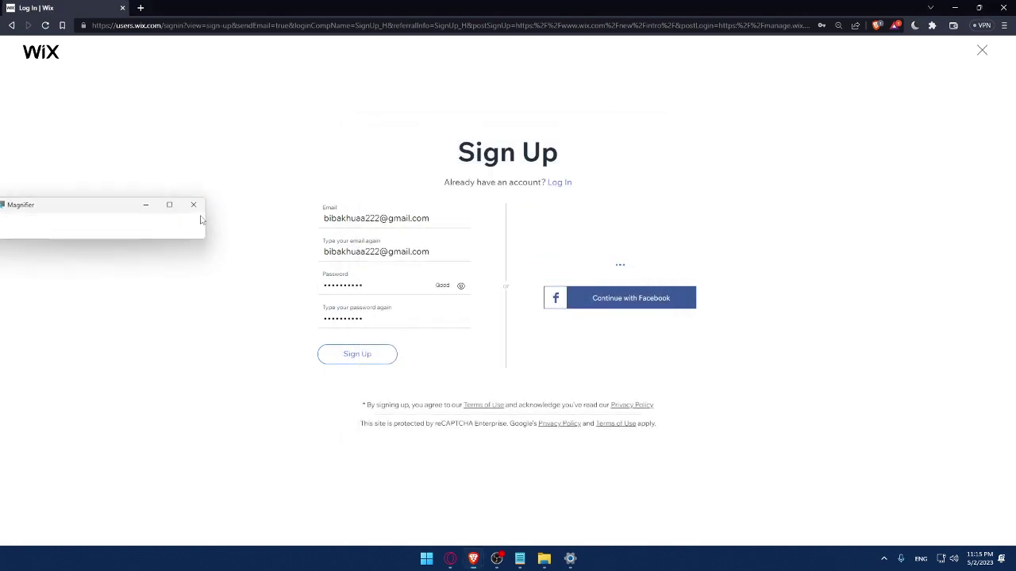
pyautogui.press('super+Escape')
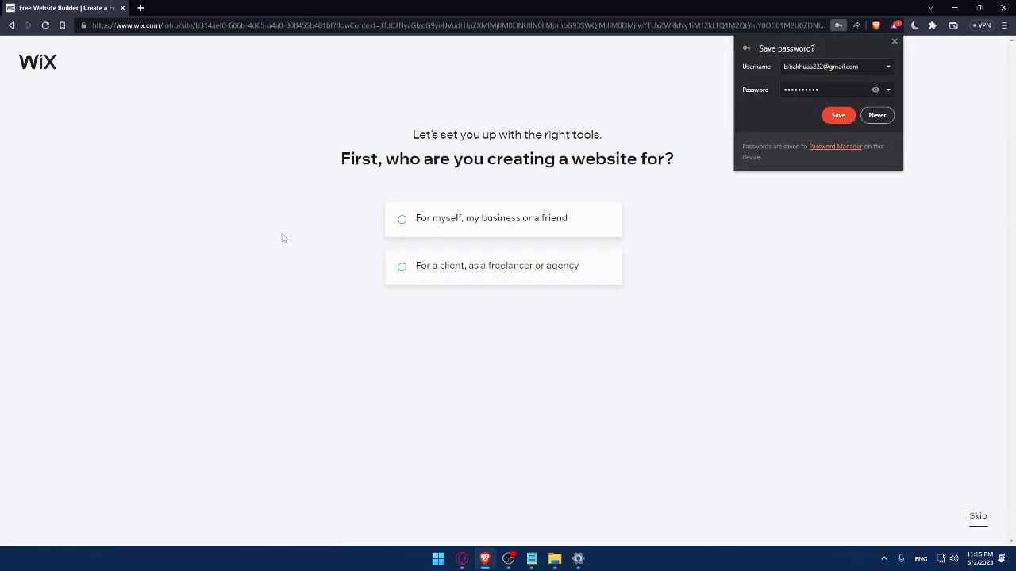
# Save the password, choose a site for myself as an Online Store, and name it 'Mromix'
pyautogui.click(838, 115)
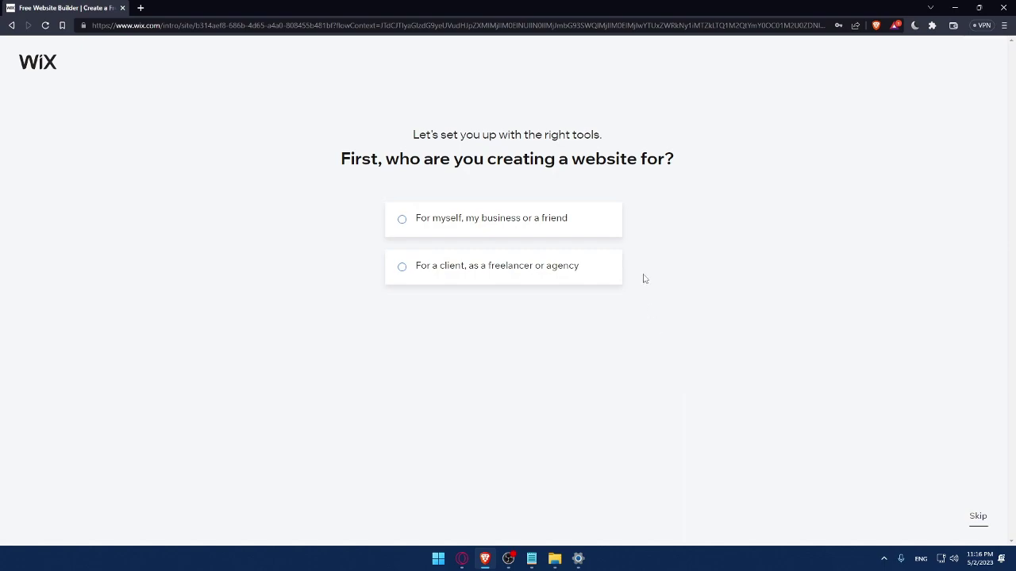
pyautogui.click(426, 233)
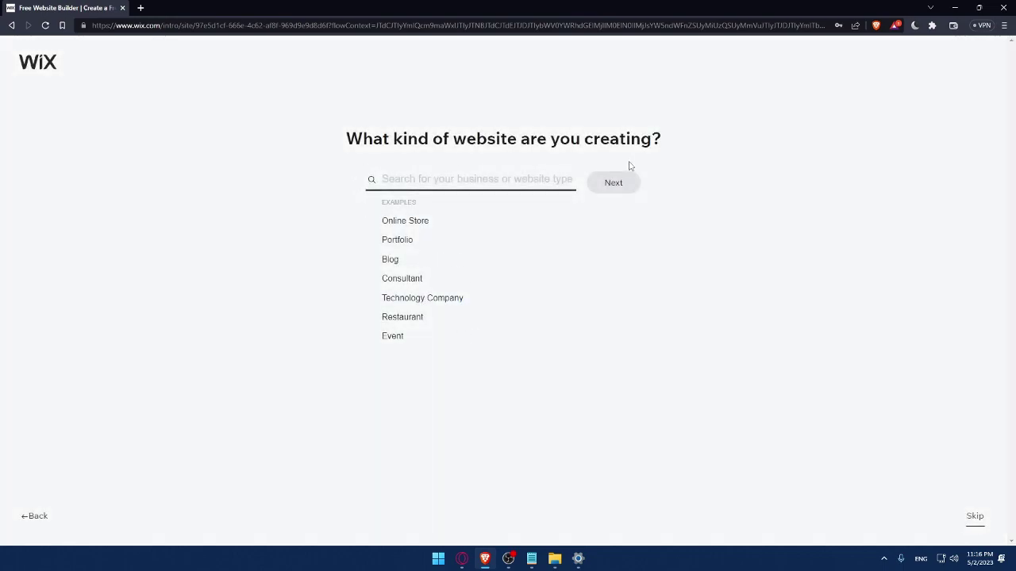
pyautogui.click(384, 225)
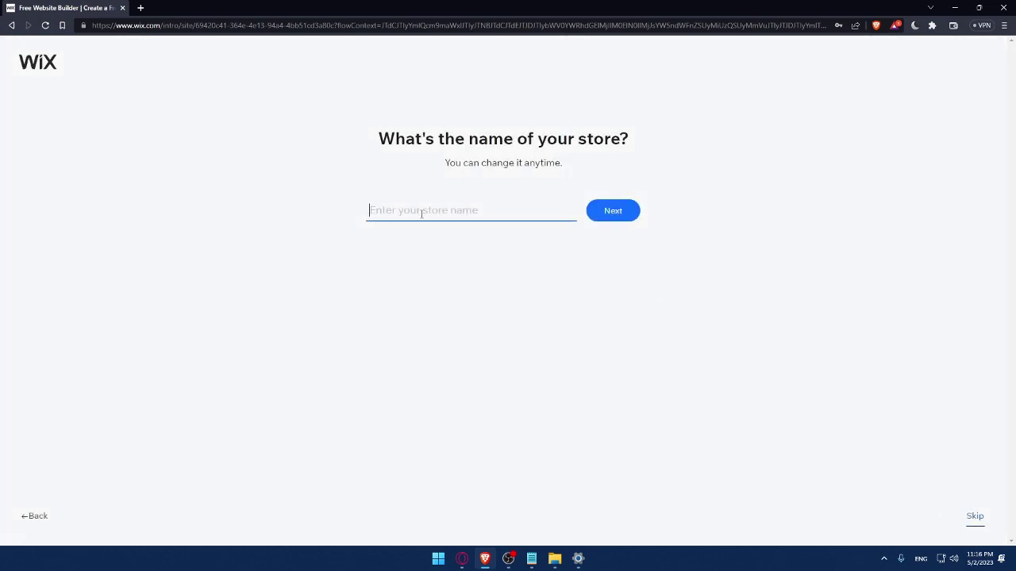
pyautogui.write('Mromix')
pyautogui.click(623, 218)
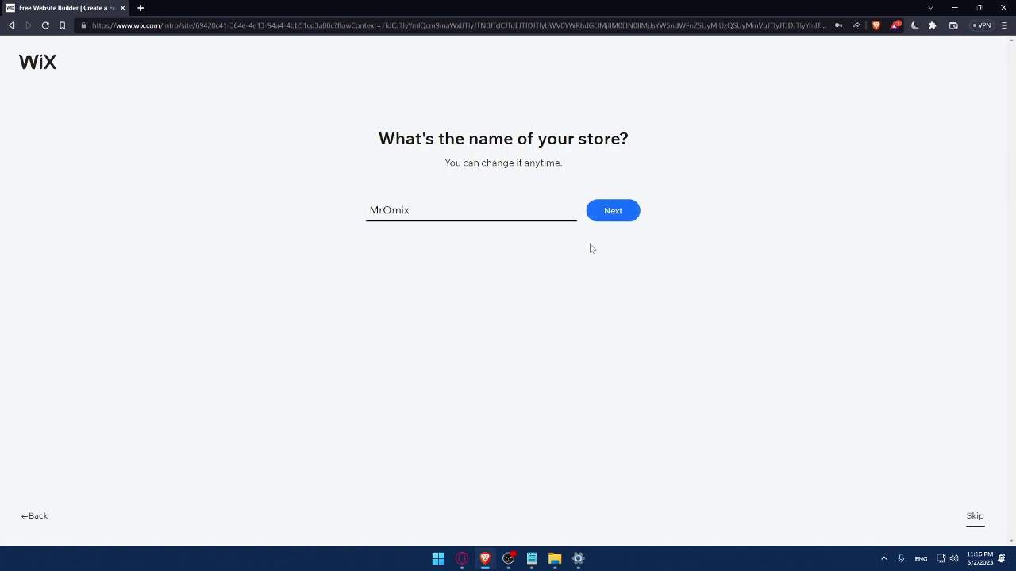
pyautogui.click(611, 218)
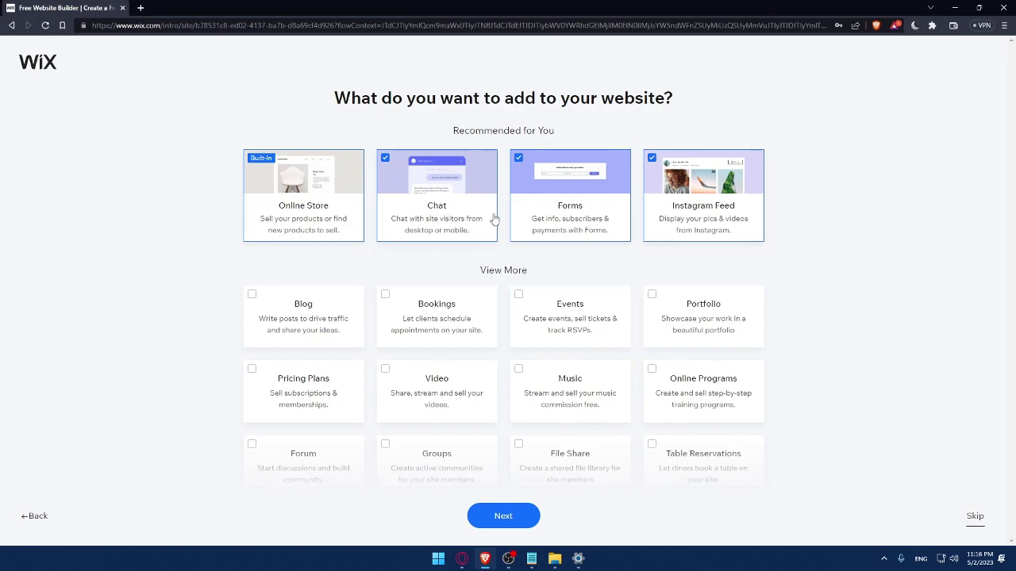
# Add Blog, Music and Video features to the site and continue
pyautogui.click(252, 300)
pyautogui.scroll(-1, 480, 398)
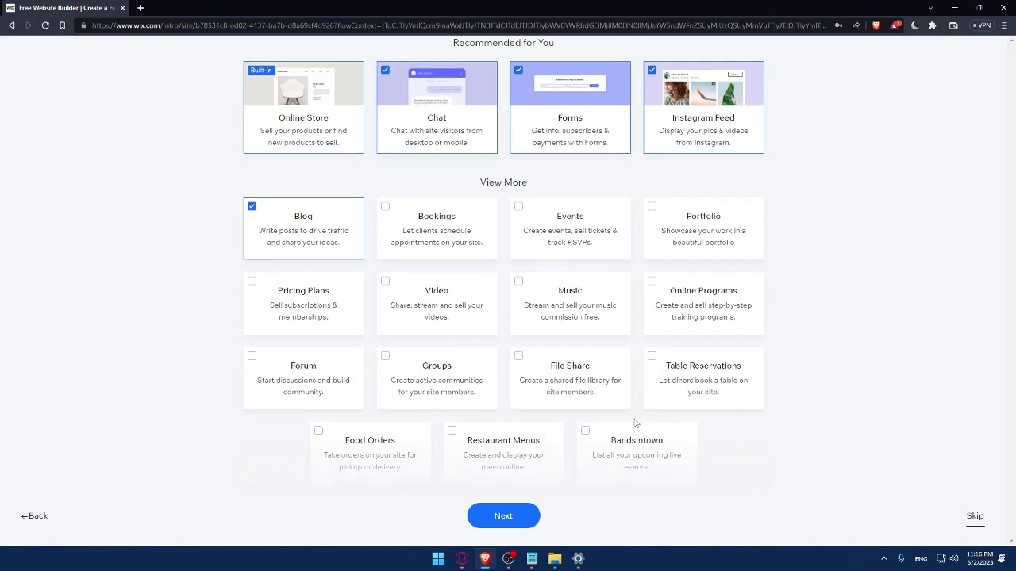
pyautogui.click(536, 300)
pyautogui.click(386, 287)
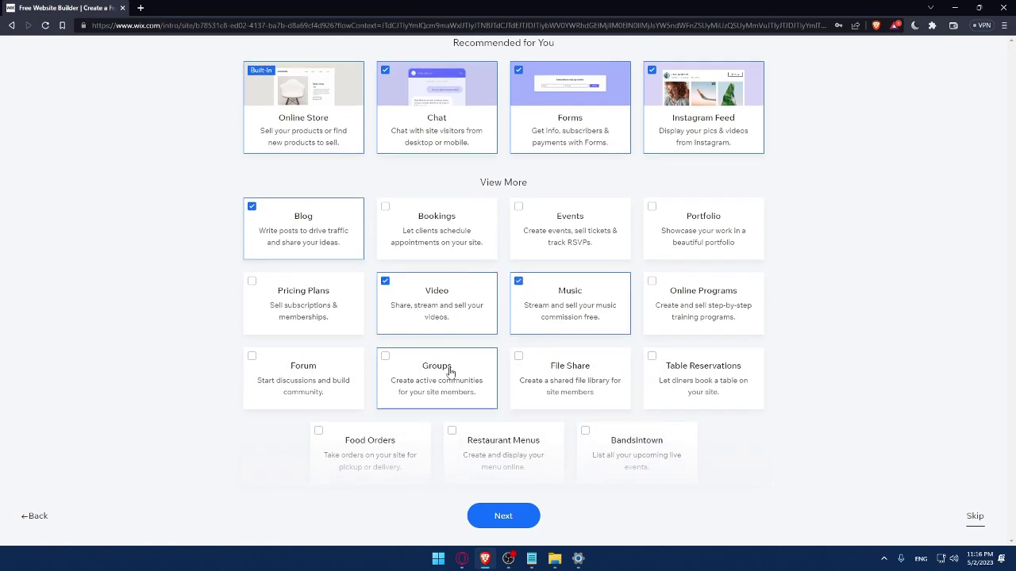
pyautogui.click(493, 521)
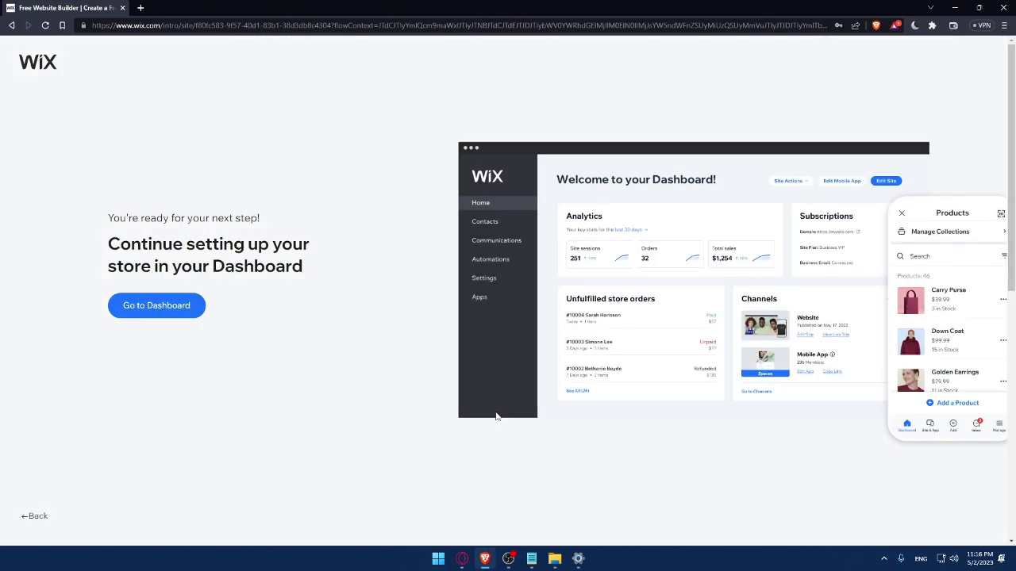
# Go to the MrOmix dashboard and dismiss the 50% OFF SALE popup
pyautogui.click(174, 311)
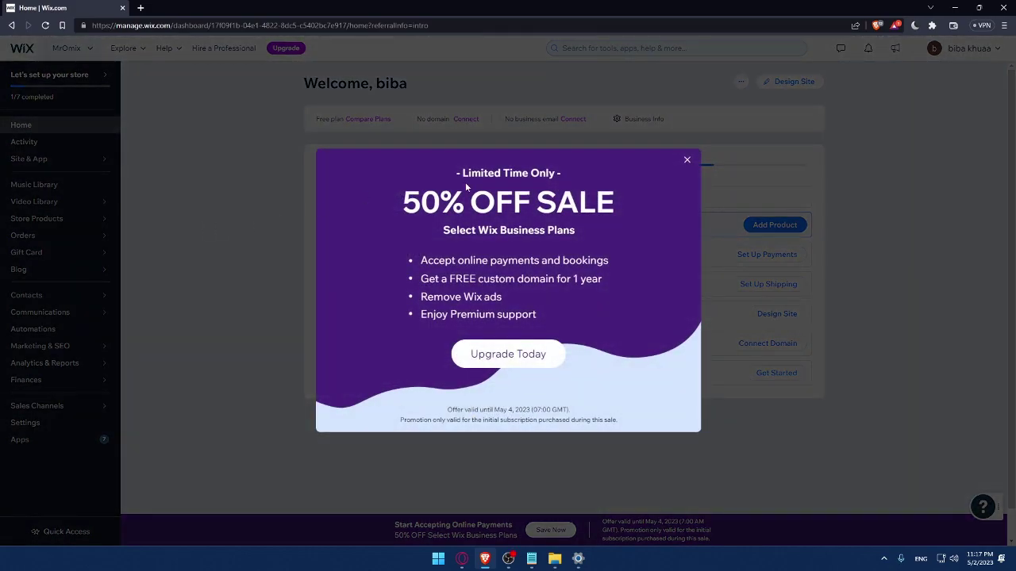
pyautogui.click(687, 161)
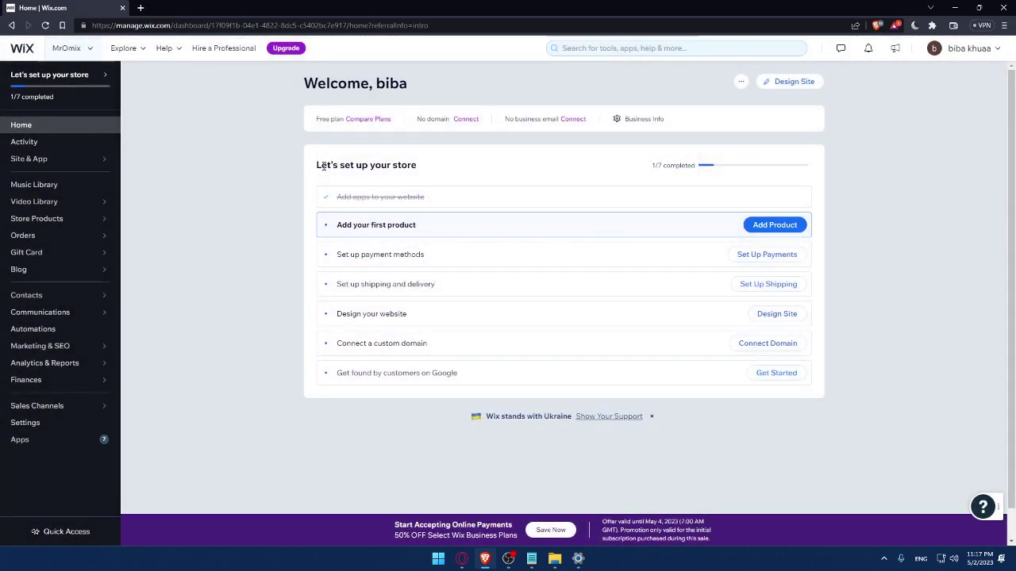
# Select the store setup checklist heading text on the dashboard, then clear the selection
pyautogui.moveTo(309, 169); pyautogui.dragTo(430, 166)
pyautogui.click(468, 168)
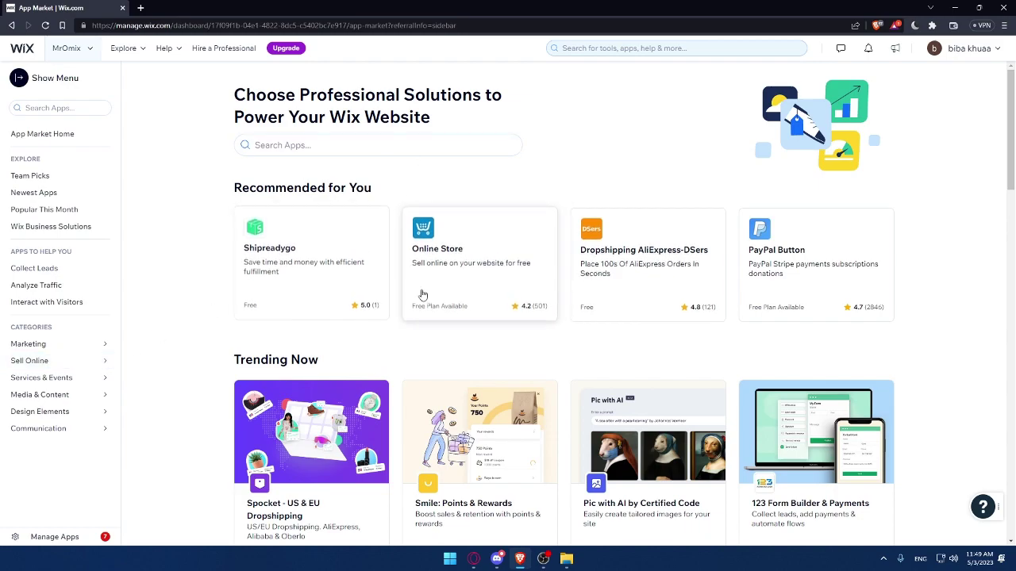
# Search the App Market for 'age verify'
pyautogui.click(296, 150)
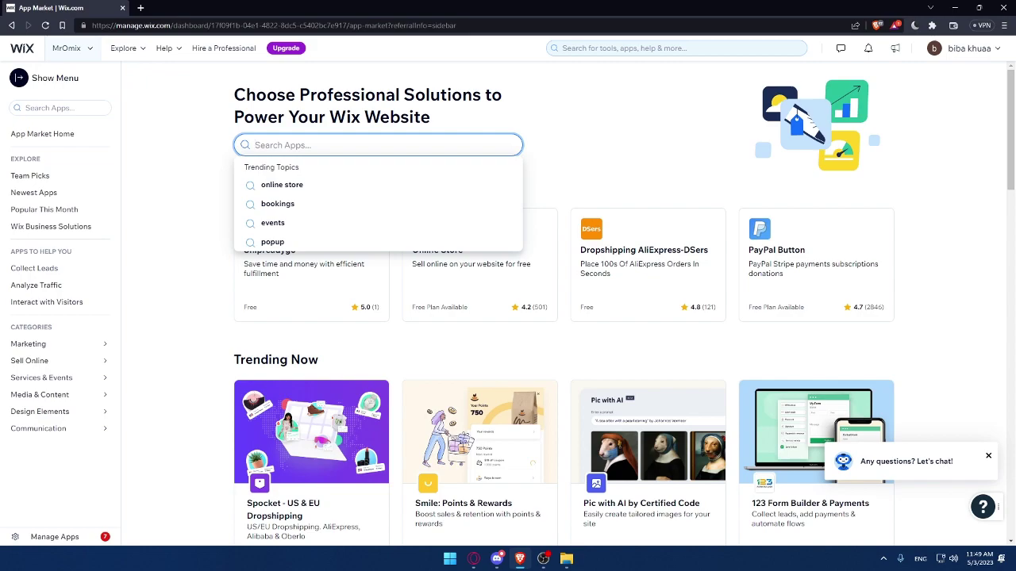
pyautogui.click(162, 169)
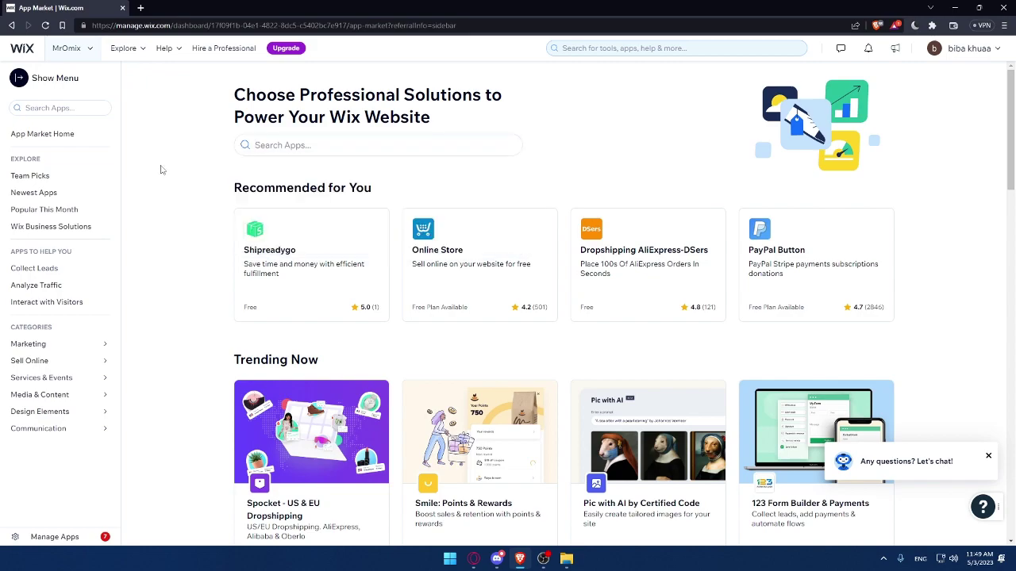
pyautogui.click(270, 145)
pyautogui.write('age v')
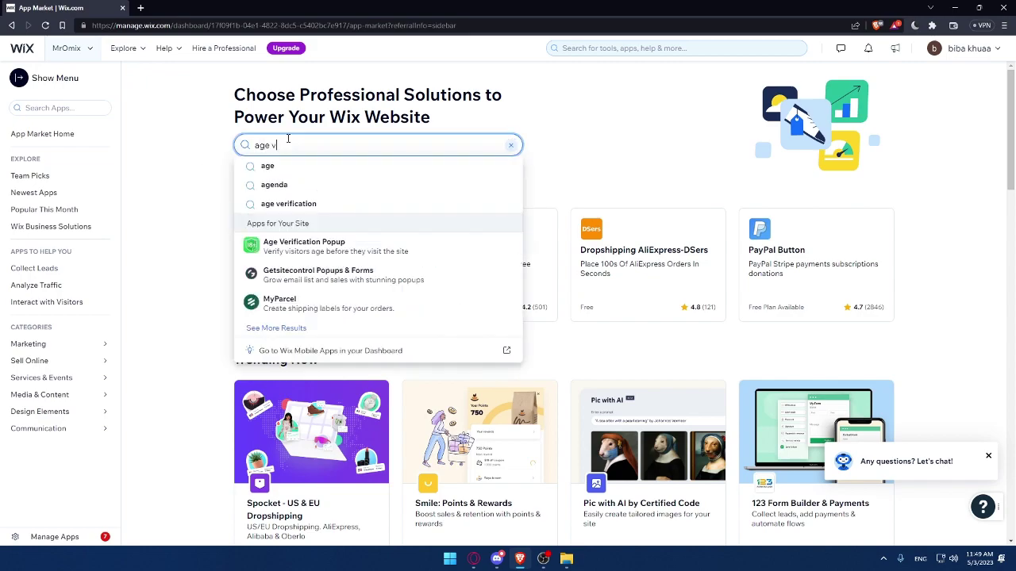
pyautogui.write('erify')
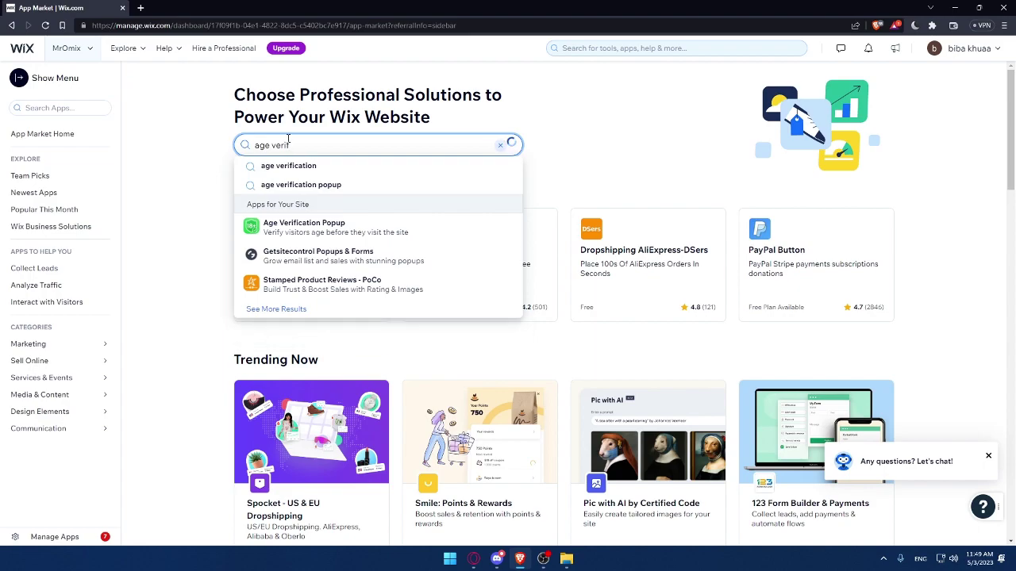
pyautogui.press('Return')
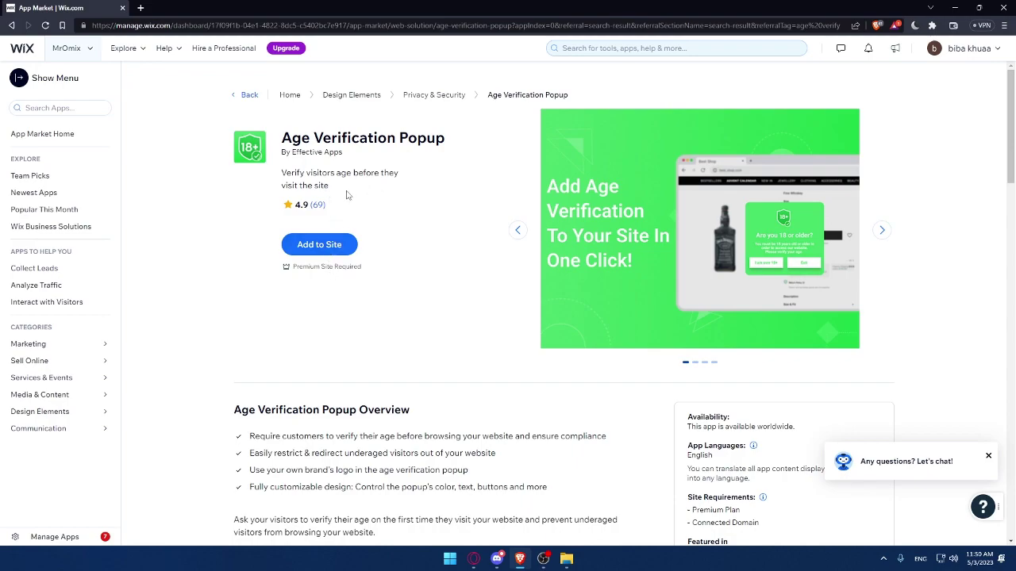
# Scroll through the Age Verification Popup page to review its 4.9 rating and Premium Plan requirement
pyautogui.scroll(-2, 387, 232)
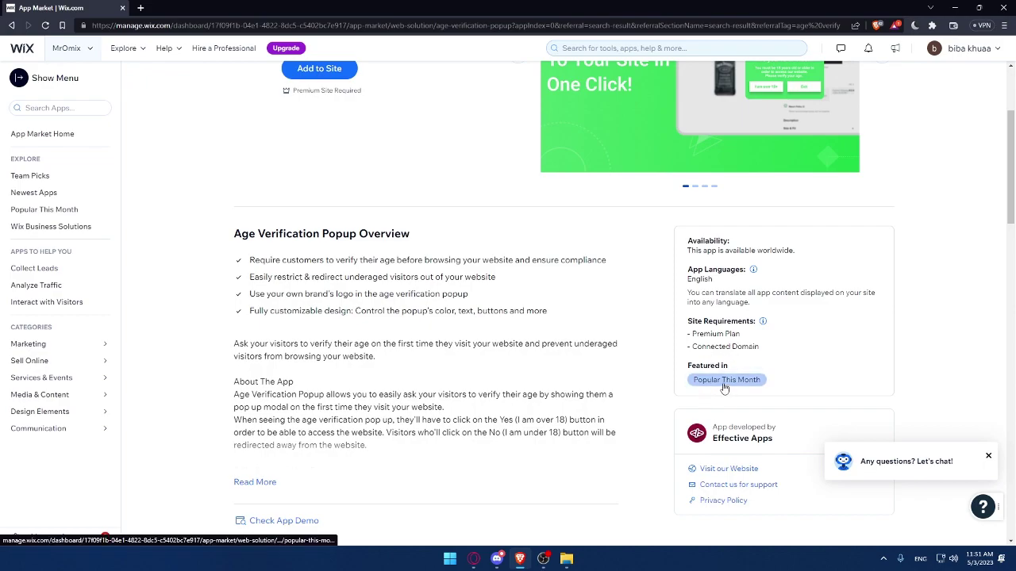
pyautogui.scroll(2, 593, 331)
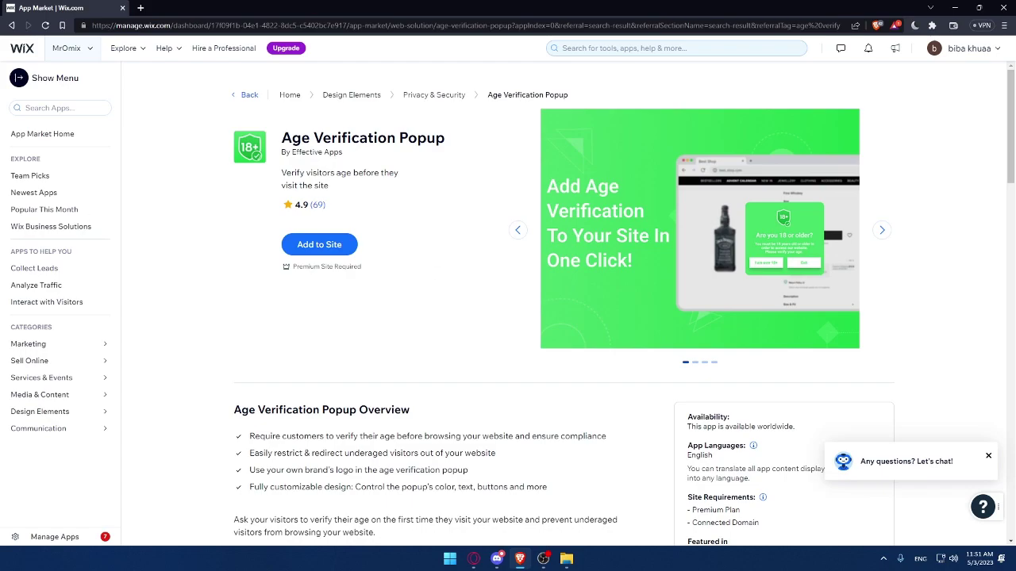
# Search the App Market sidebar for 'age checker', listing 36 results
pyautogui.click(474, 559)
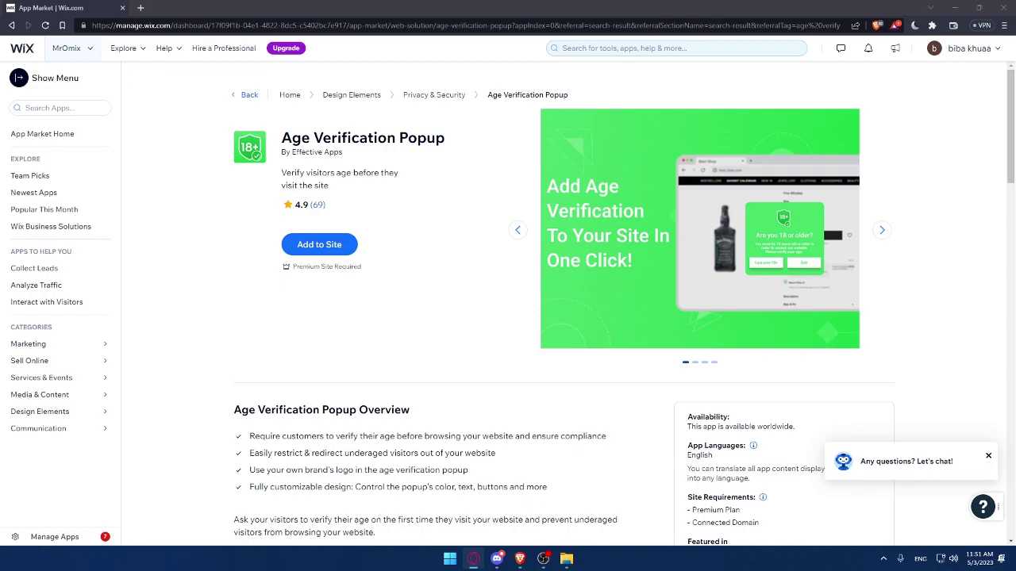
pyautogui.click(584, 48)
pyautogui.write('age checker')
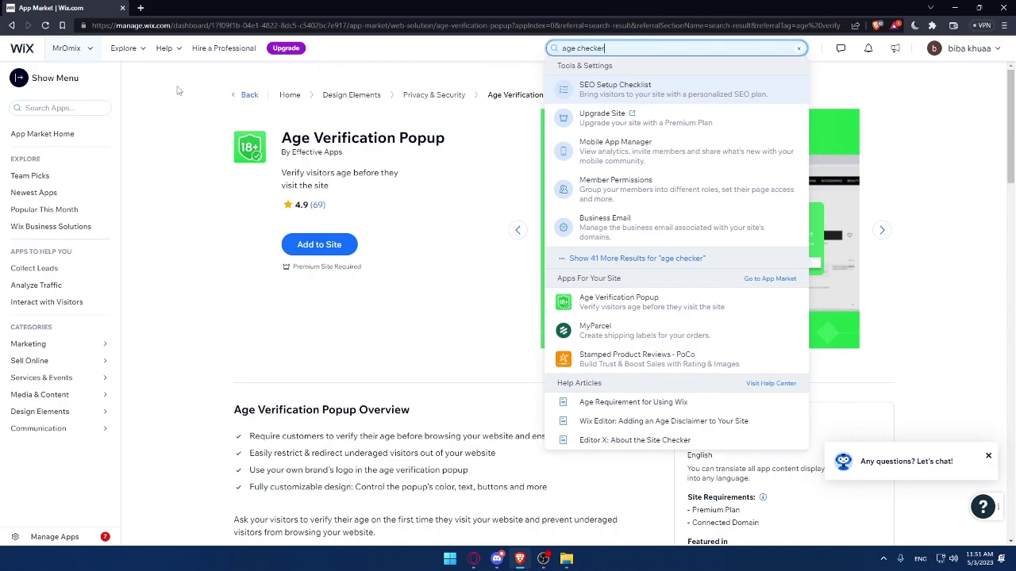
pyautogui.click(19, 51)
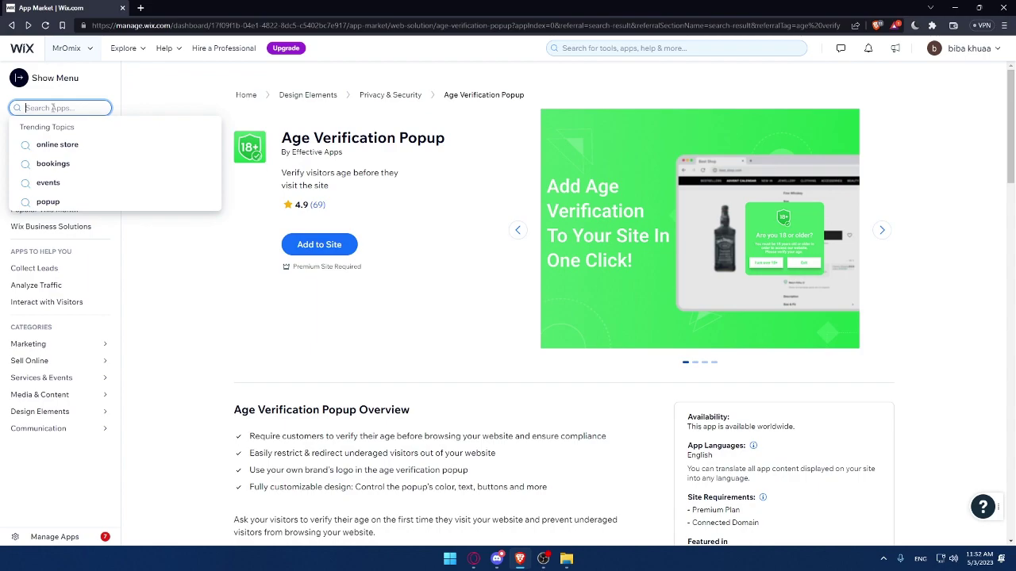
pyautogui.write('age')
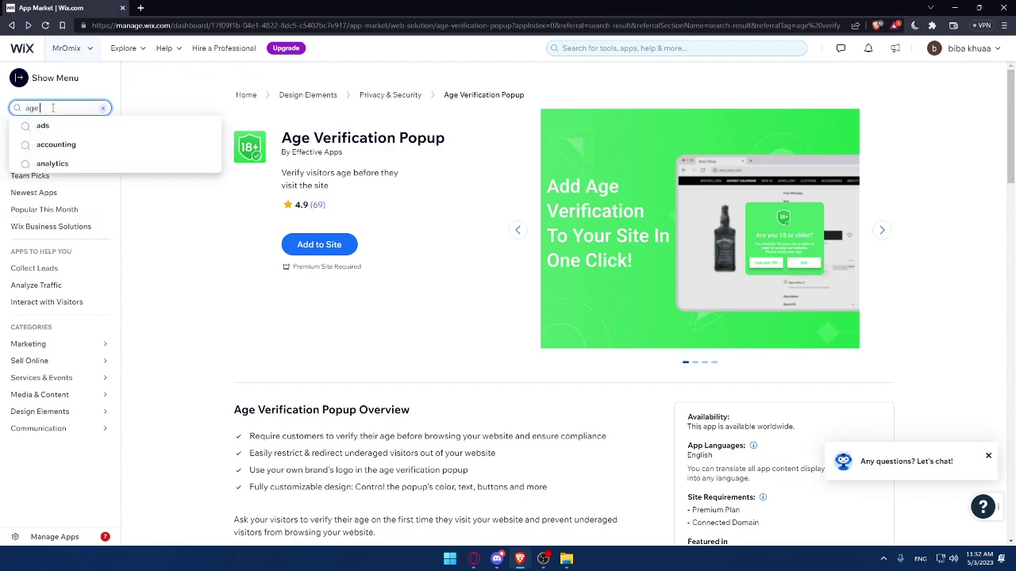
pyautogui.write(' checker')
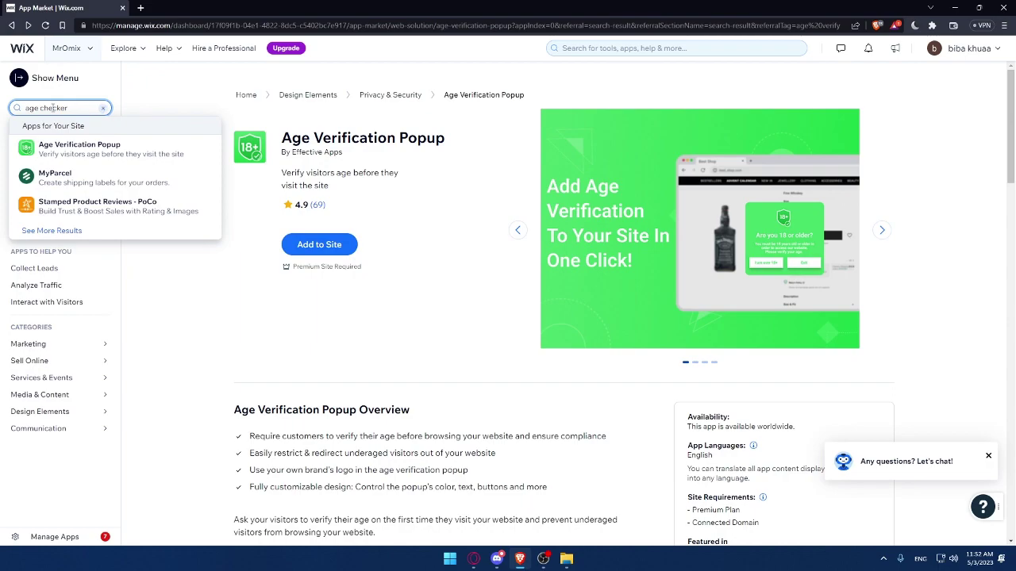
pyautogui.press('Return')
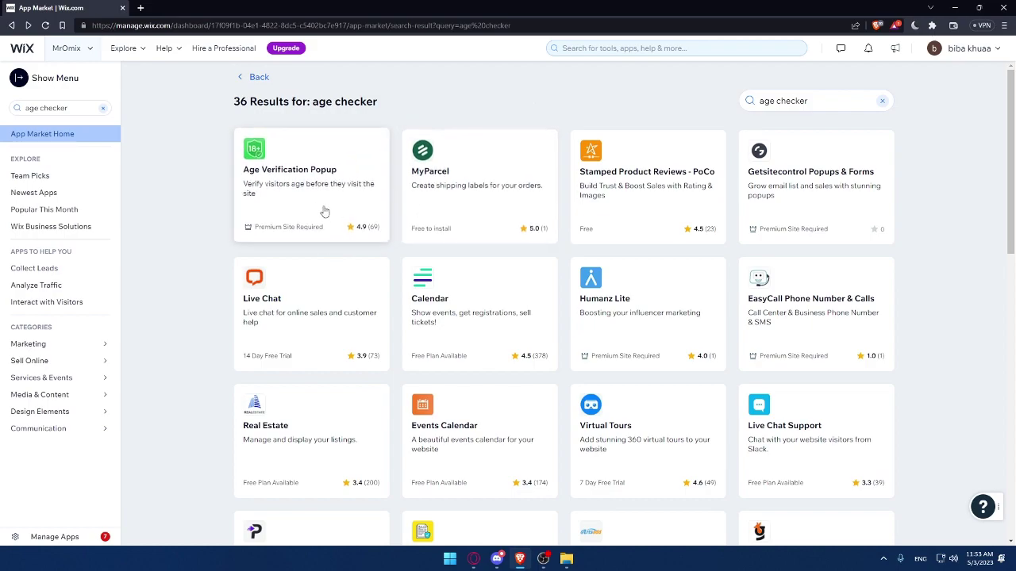
# Open the Age Verification Popup app's details page from the 'age popus' search results
pyautogui.click(328, 177)
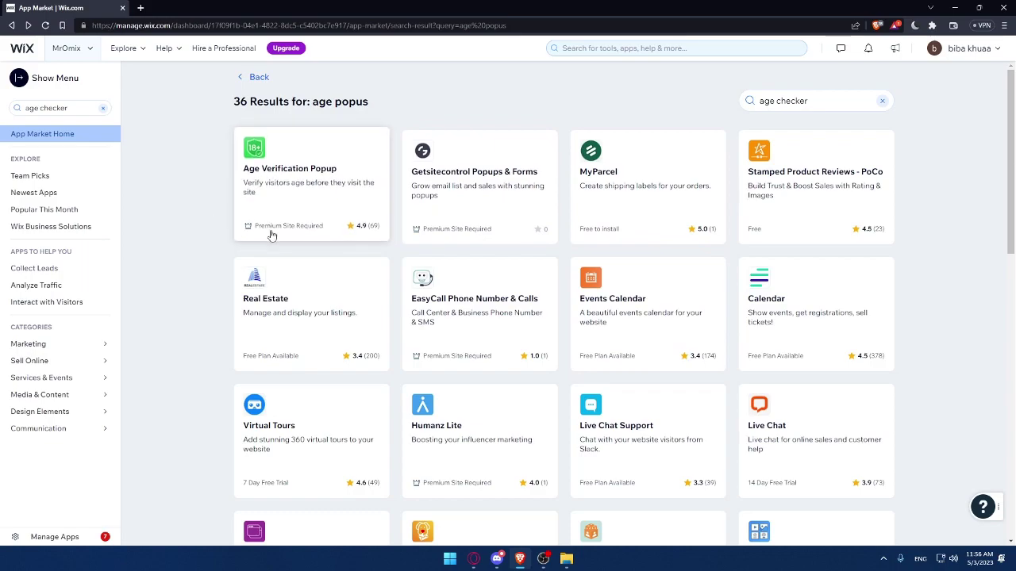
pyautogui.click(326, 195)
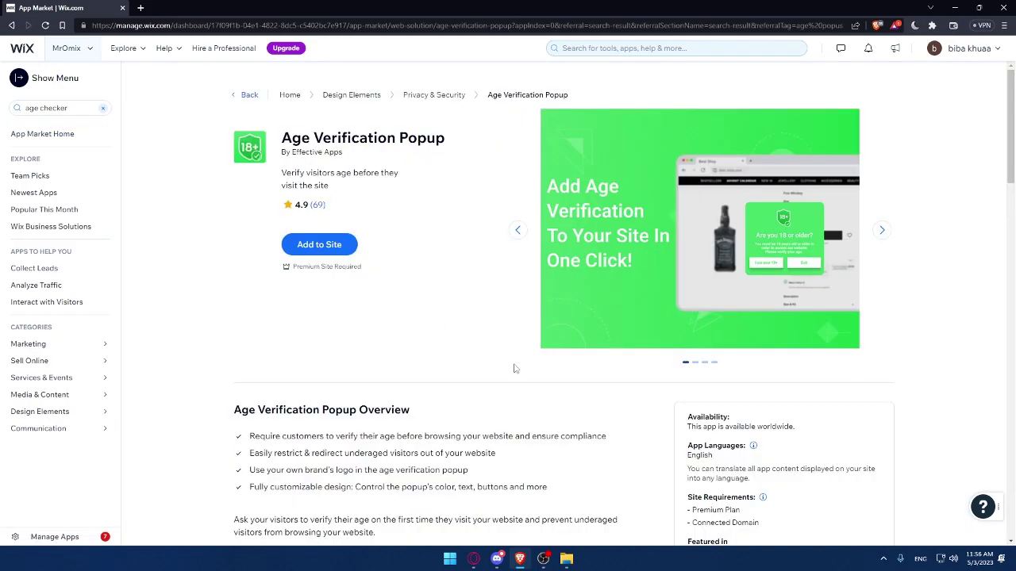
pyautogui.click(331, 256)
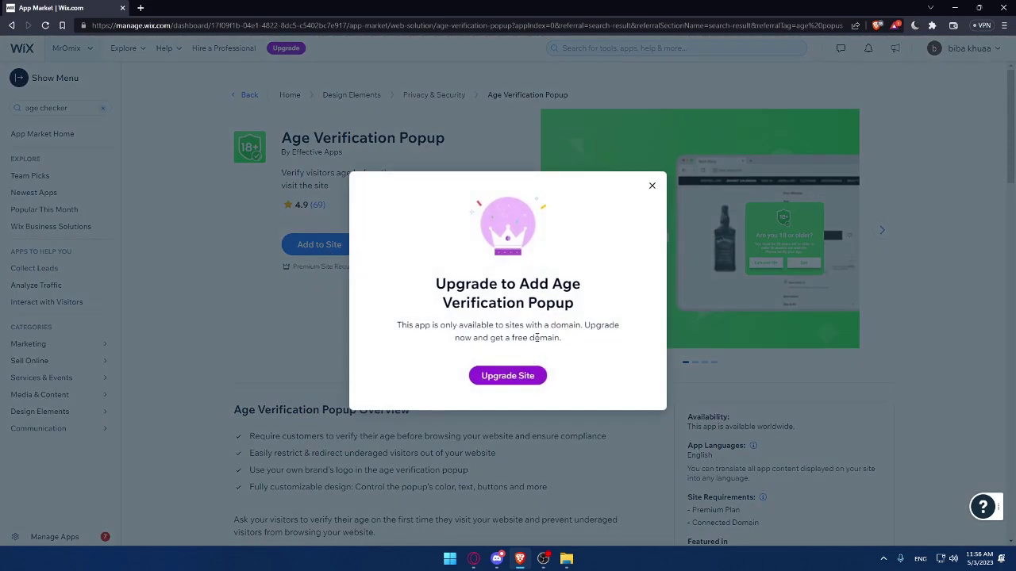
pyautogui.click(652, 185)
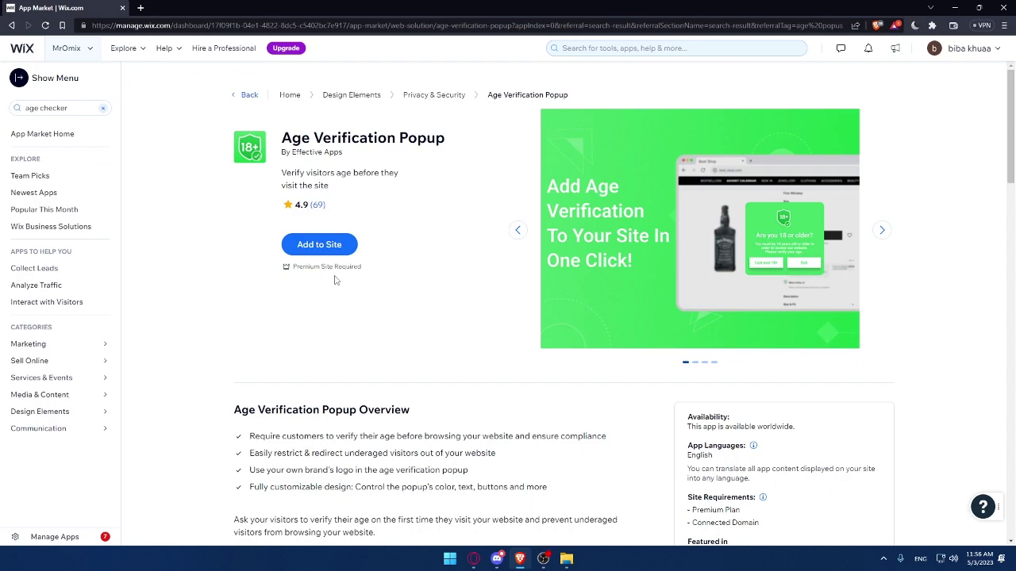
# Try heading back to the store dashboard; the Age Verification Popup details page stays open
pyautogui.moveTo(956, 55)
pyautogui.click(474, 559)
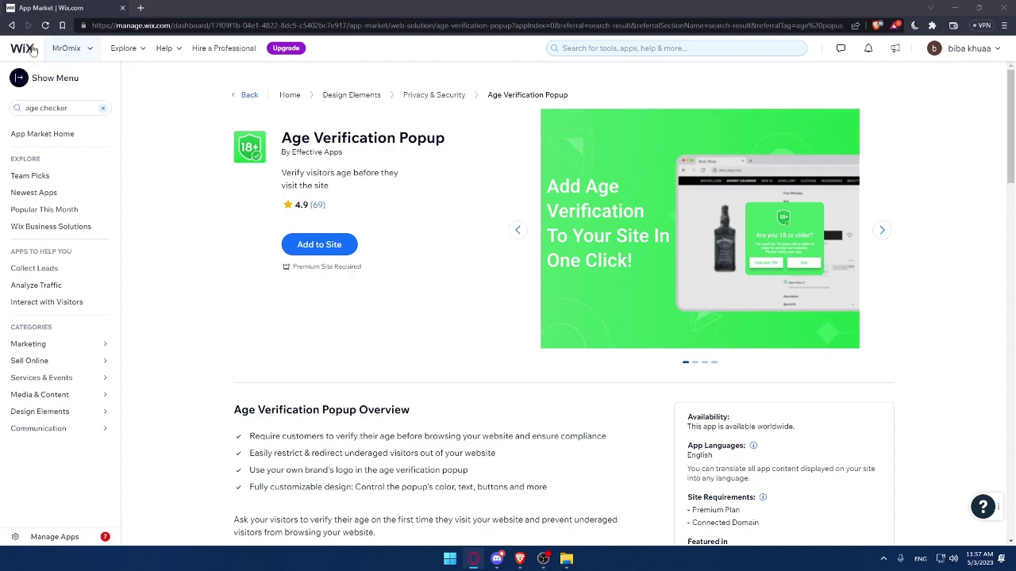